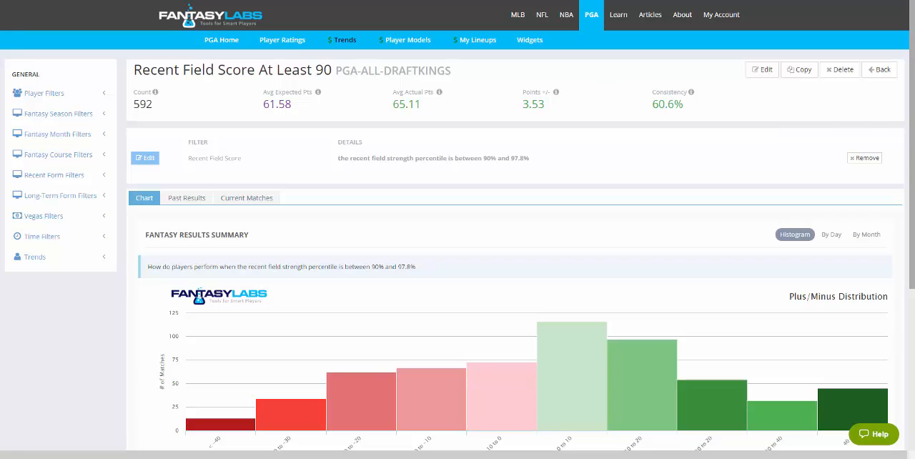
# - Examine the trend's plus/minus histogram, including its lowest and highest ranges, and compare it with the by-day and by-month charts
pyautogui.scroll(-1, 457, 229)
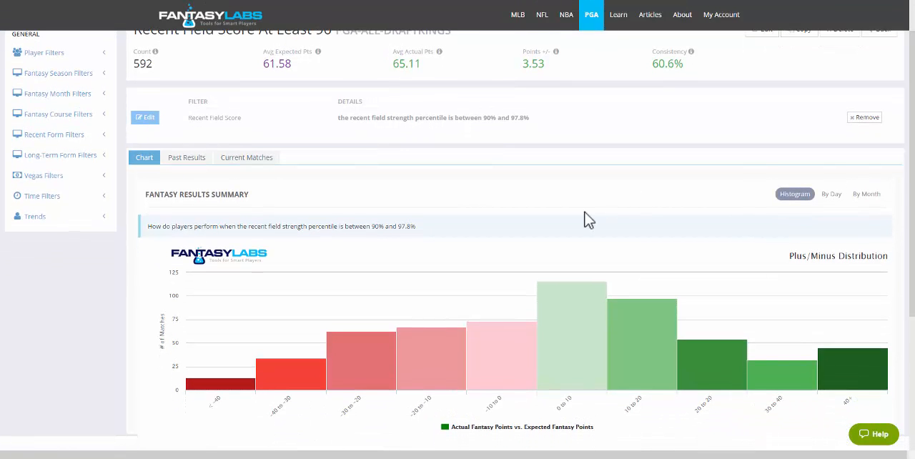
pyautogui.moveTo(577, 348)
pyautogui.moveTo(240, 396)
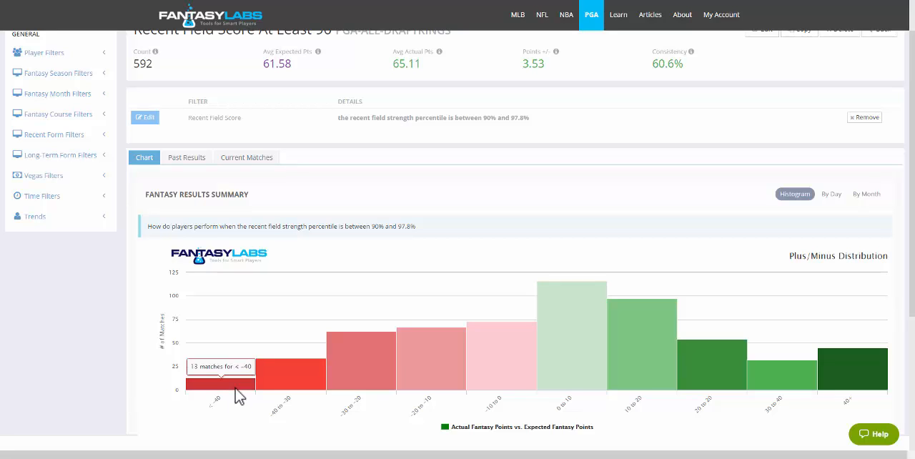
pyautogui.moveTo(856, 395)
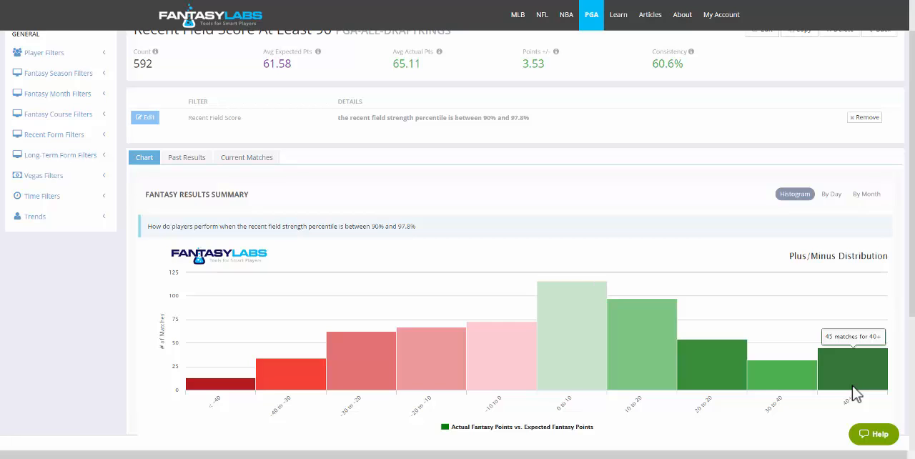
pyautogui.click(832, 199)
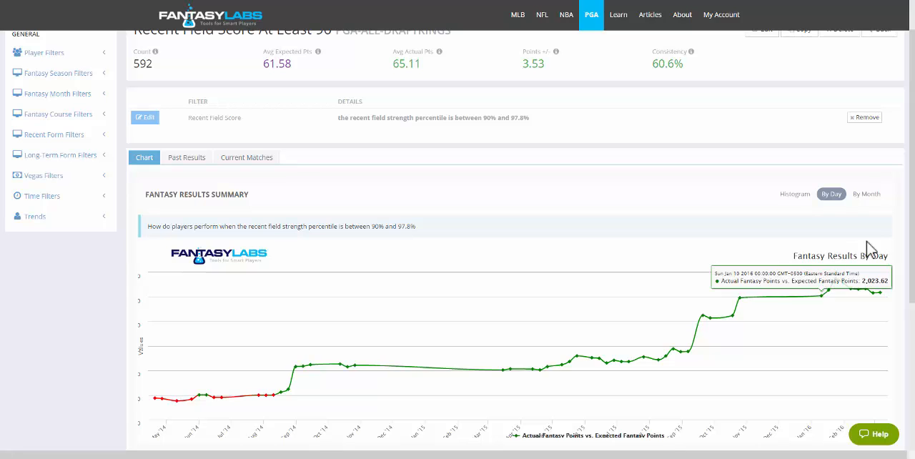
pyautogui.click(867, 198)
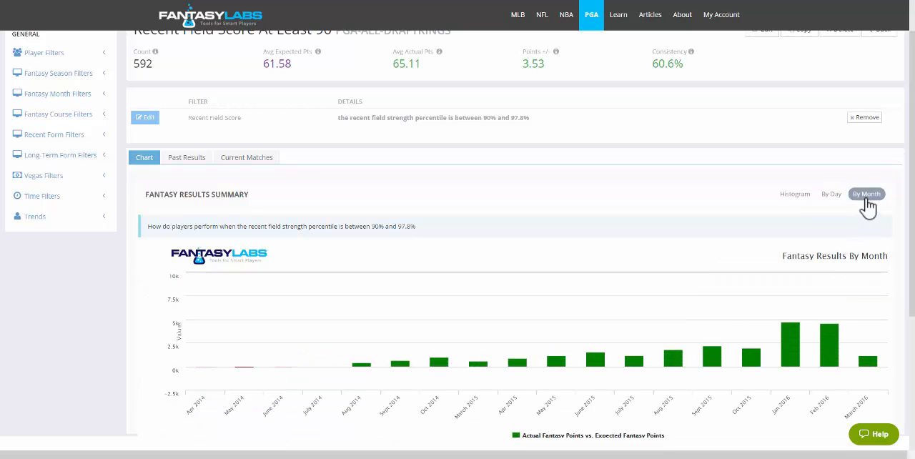
pyautogui.click(797, 201)
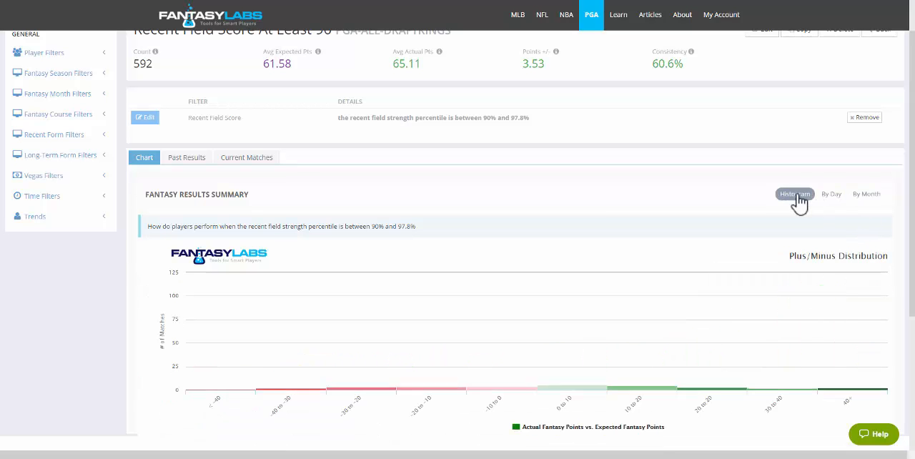
# - Review the trend's past results and the players currently matching it
pyautogui.click(187, 160)
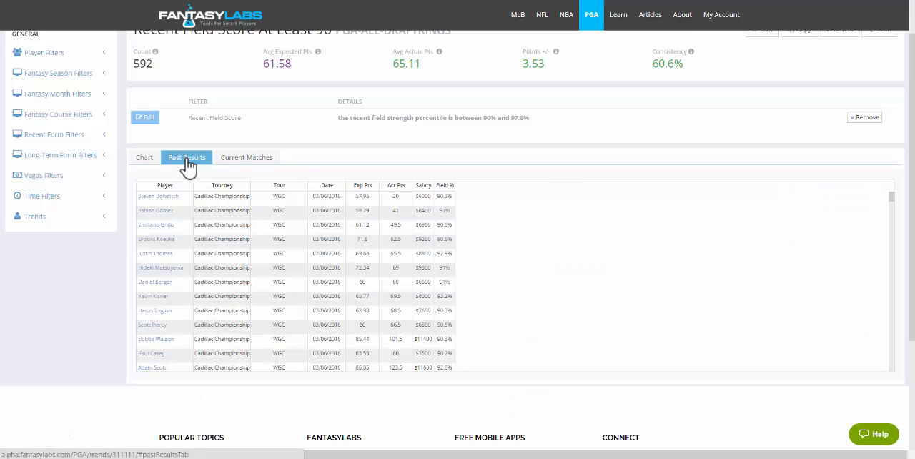
pyautogui.moveTo(893, 201)
pyautogui.mouseDown()
pyautogui.moveTo(892, 211)
pyautogui.moveTo(892, 192)
pyautogui.mouseUp()
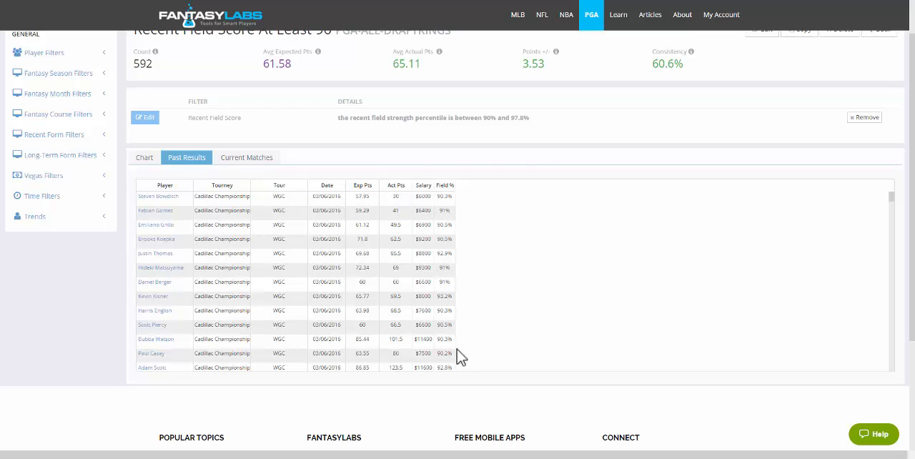
pyautogui.scroll(1, 457, 229)
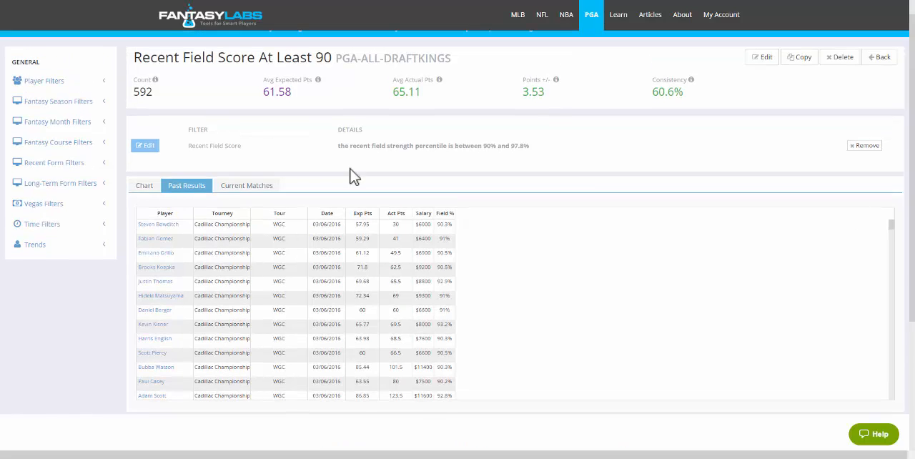
pyautogui.click(243, 188)
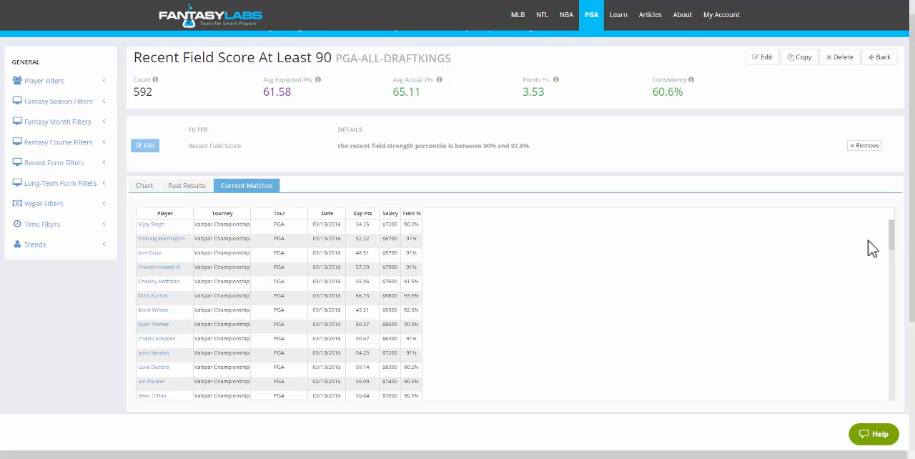
pyautogui.moveTo(893, 236); pyautogui.dragTo(910, 187)
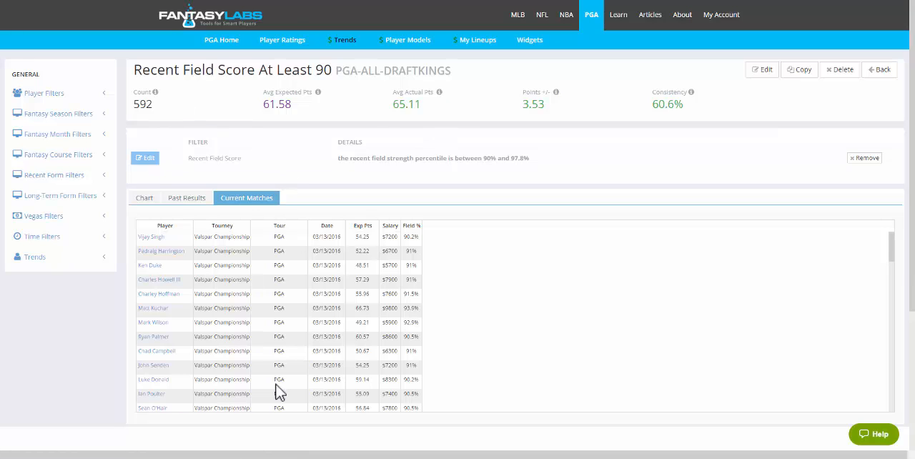
# - Add an Odds Score Vegas filter from 85 to 99 to the trend
pyautogui.click(51, 219)
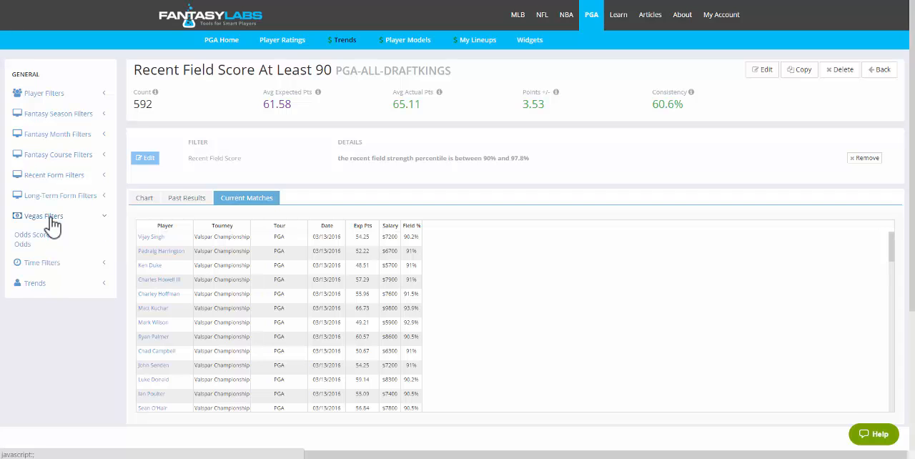
pyautogui.click(36, 237)
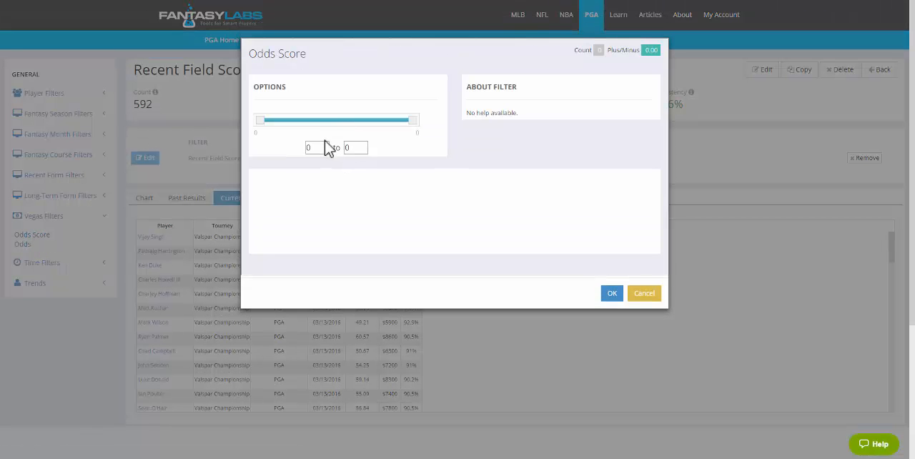
pyautogui.moveTo(321, 149); pyautogui.dragTo(302, 148)
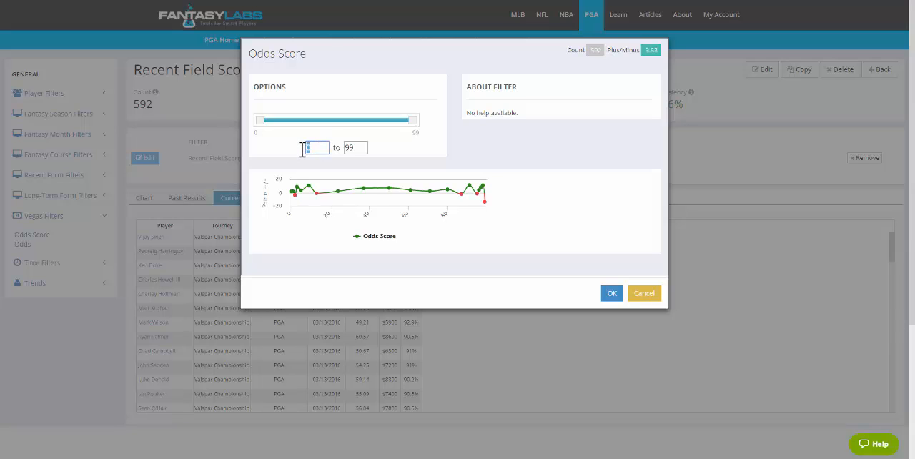
pyautogui.write('85')
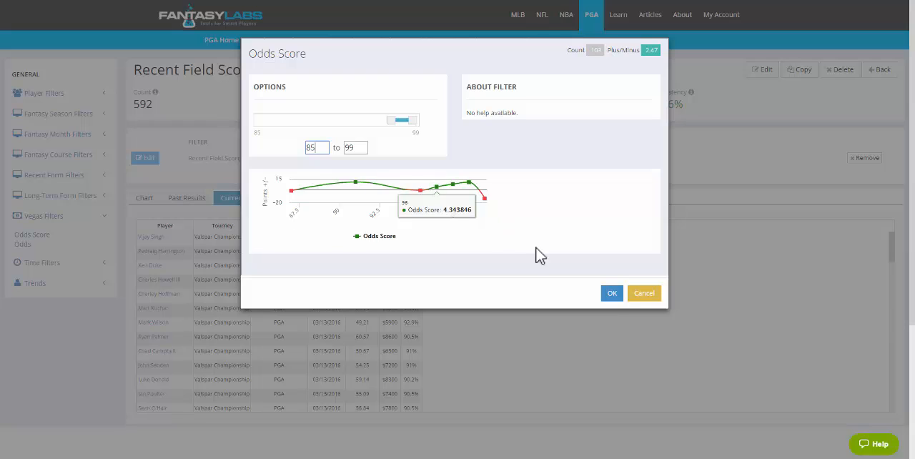
pyautogui.click(612, 294)
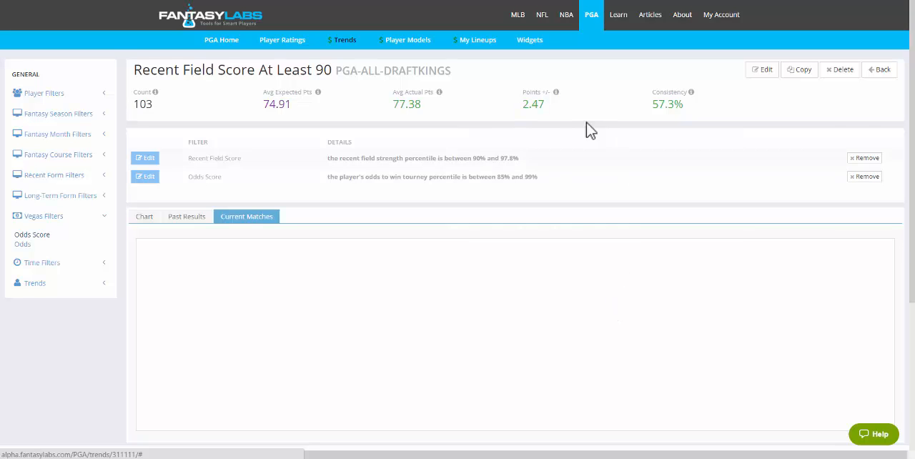
# - Check the chart, past results and current matches of the trend with the Odds Score filter applied
pyautogui.click(150, 225)
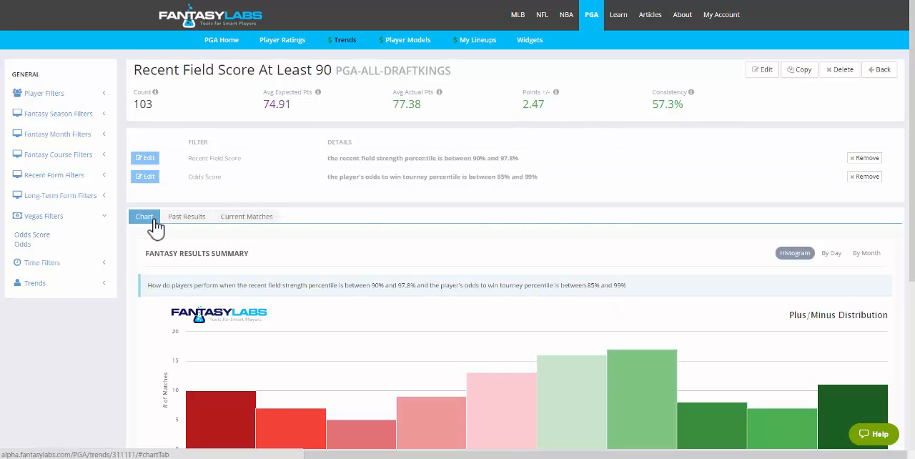
pyautogui.click(196, 223)
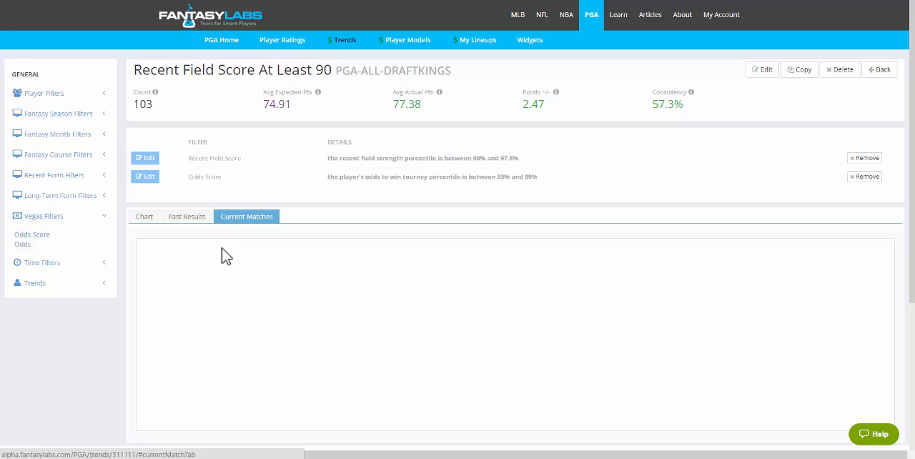
pyautogui.click(186, 225)
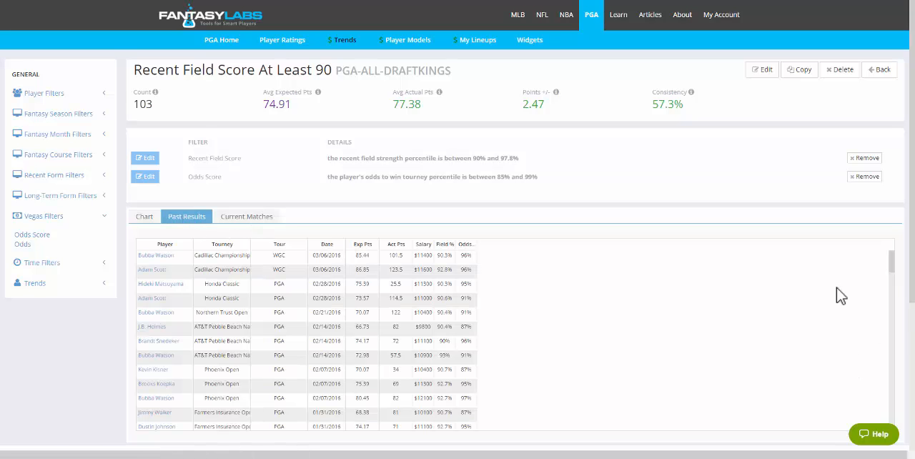
pyautogui.click(248, 223)
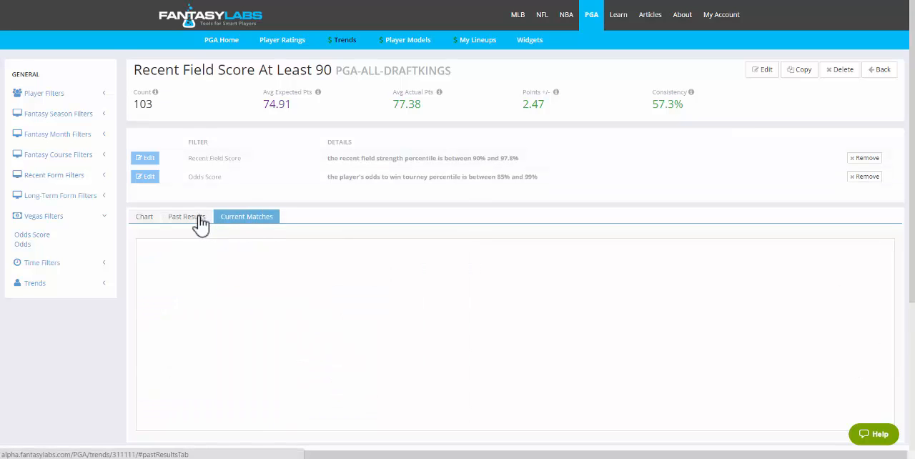
pyautogui.click(200, 224)
pyautogui.click(150, 222)
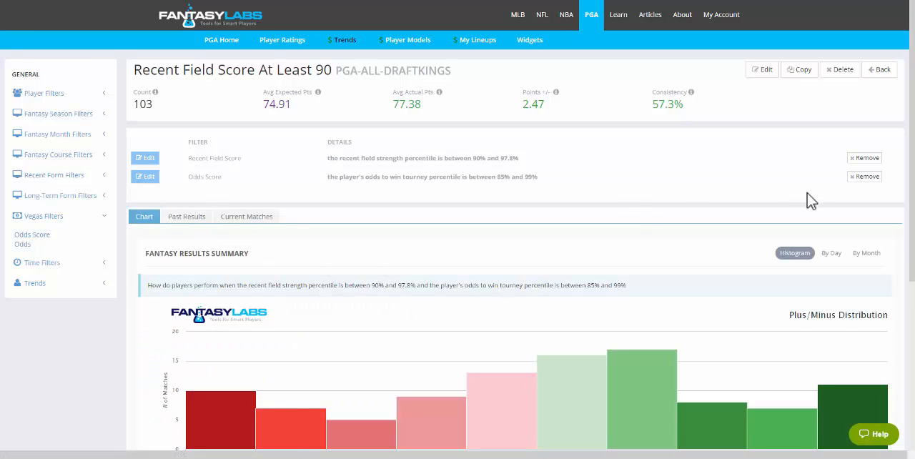
# - Remove the Odds Score filter from the trend, confirm the deletion, and return to the list of trends
pyautogui.click(865, 176)
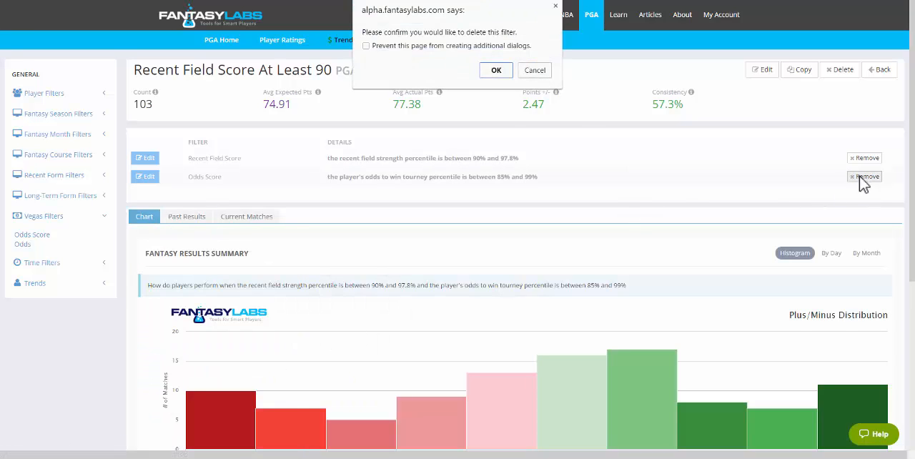
pyautogui.click(504, 72)
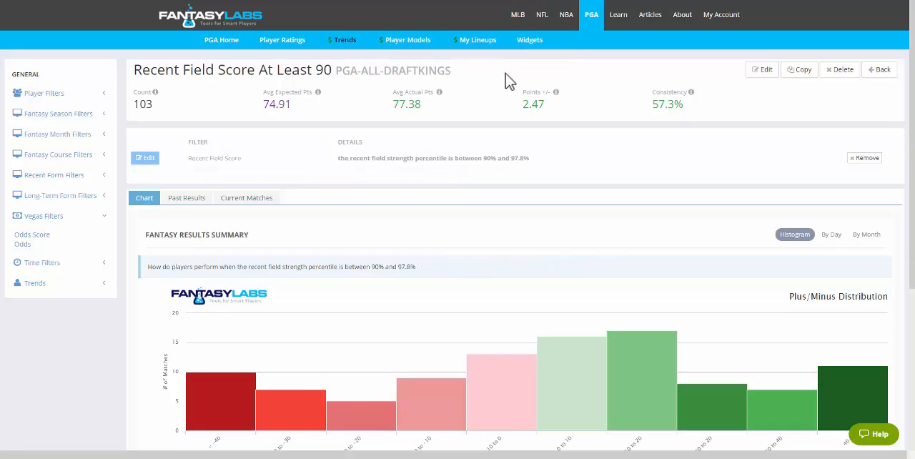
pyautogui.click(883, 72)
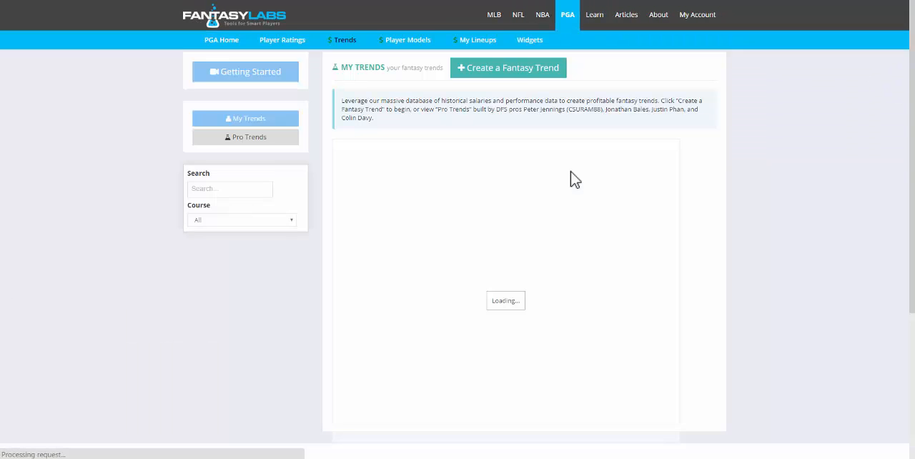
# - Create a PGA fantasy trend named Test for DraftKings, looking through the course options and keeping All
pyautogui.click(508, 77)
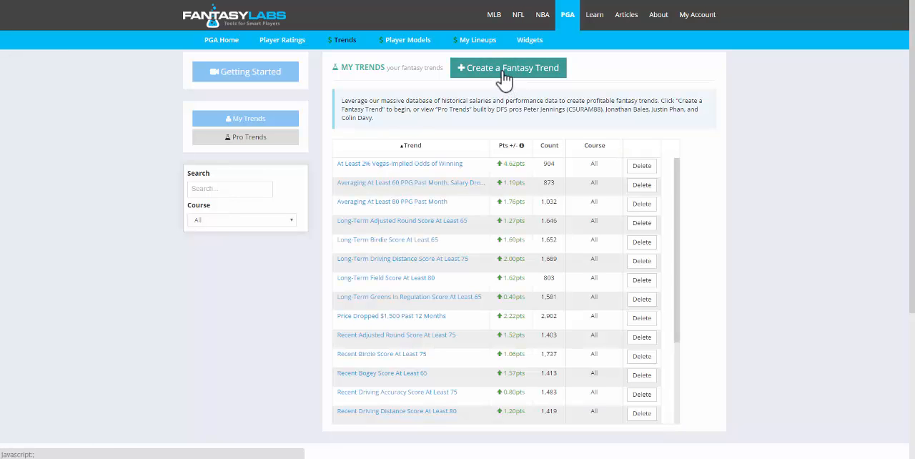
pyautogui.write('Test')
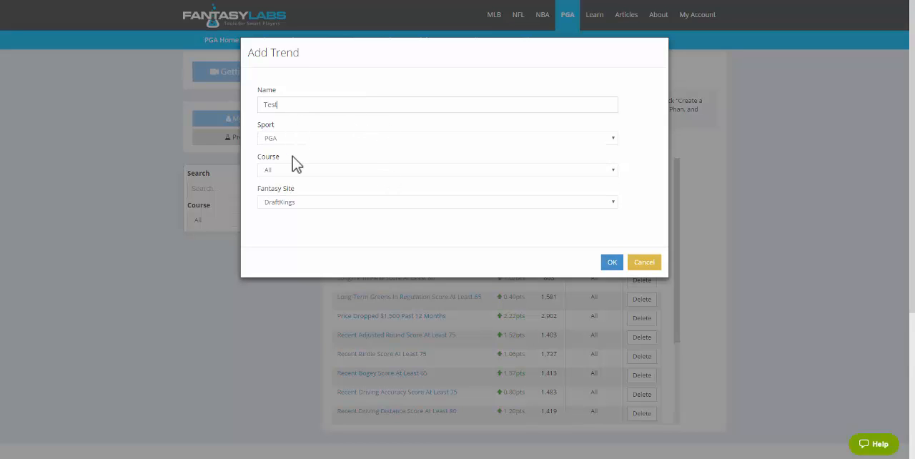
pyautogui.click(341, 172)
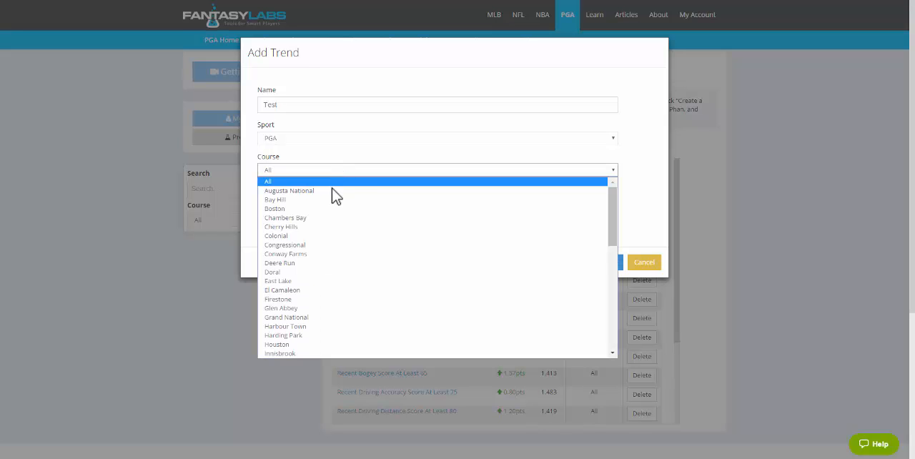
pyautogui.scroll(-3, 616, 255)
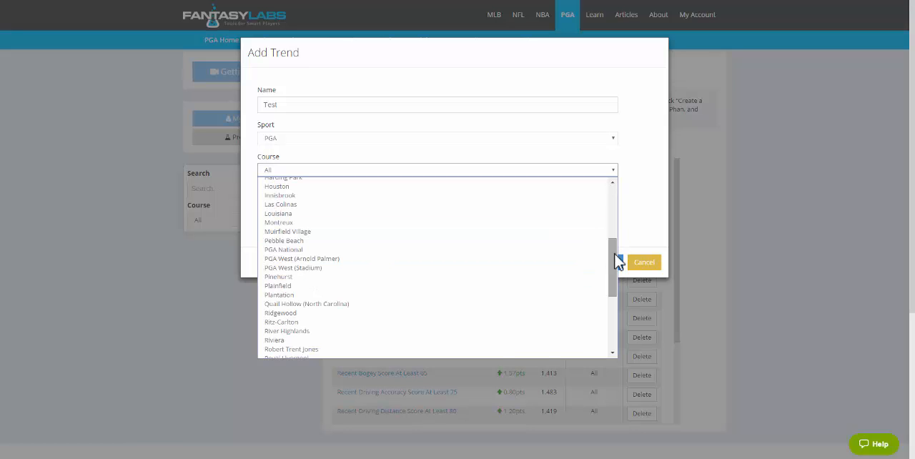
pyautogui.moveTo(614, 256); pyautogui.dragTo(612, 313)
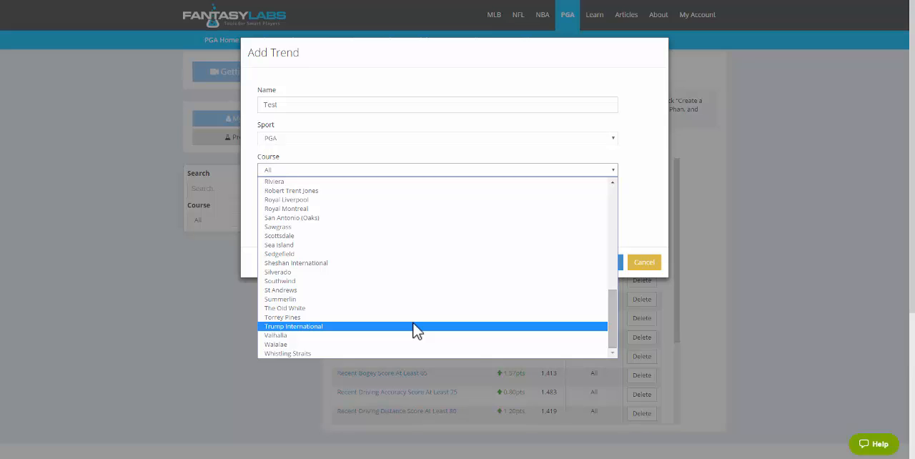
pyautogui.moveTo(613, 276); pyautogui.dragTo(615, 216)
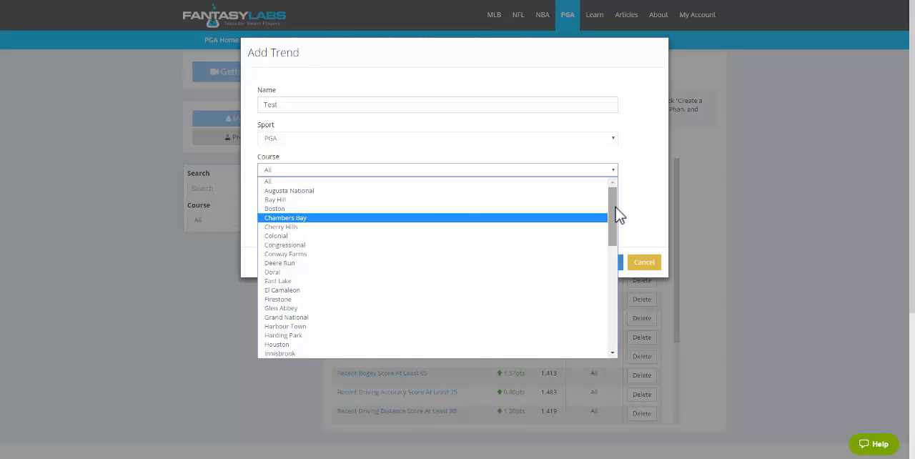
pyautogui.click(342, 181)
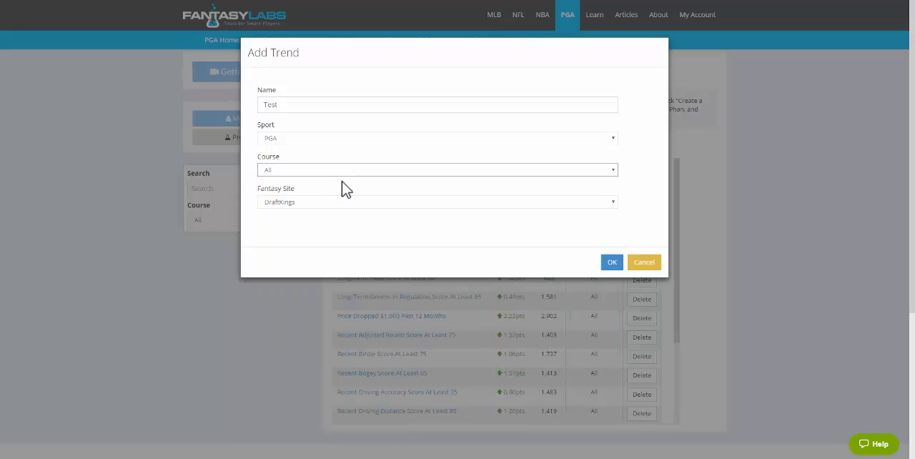
pyautogui.click(613, 263)
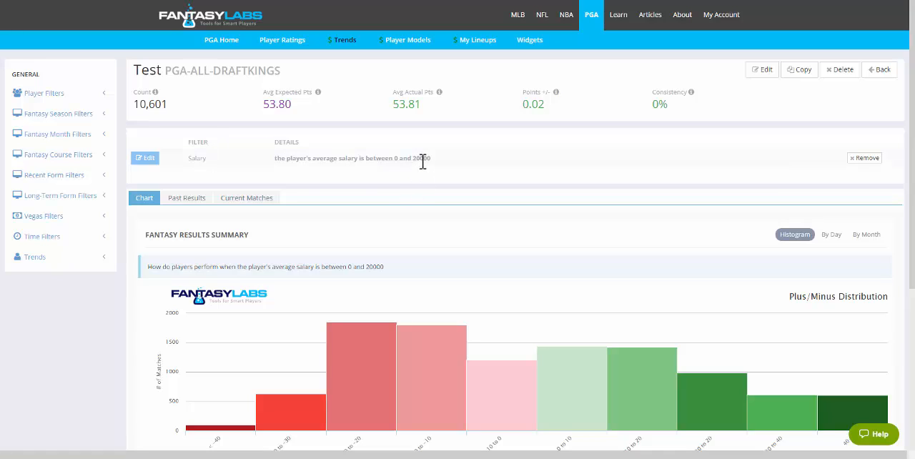
# - Remove the default Salary filter from the Test trend and confirm the deletion
pyautogui.click(867, 160)
pyautogui.click(500, 72)
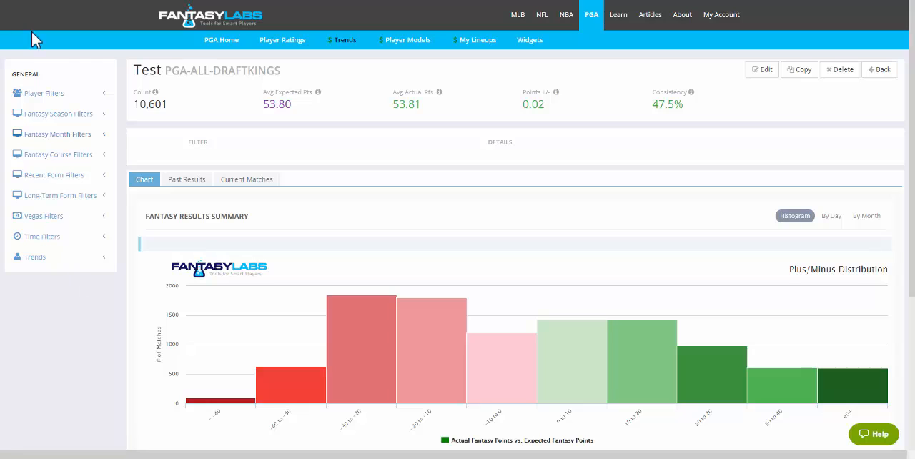
# - Look through the Player, Fantasy Season and Fantasy Month filter categories, and expand the Long-Term Form filters
pyautogui.click(57, 100)
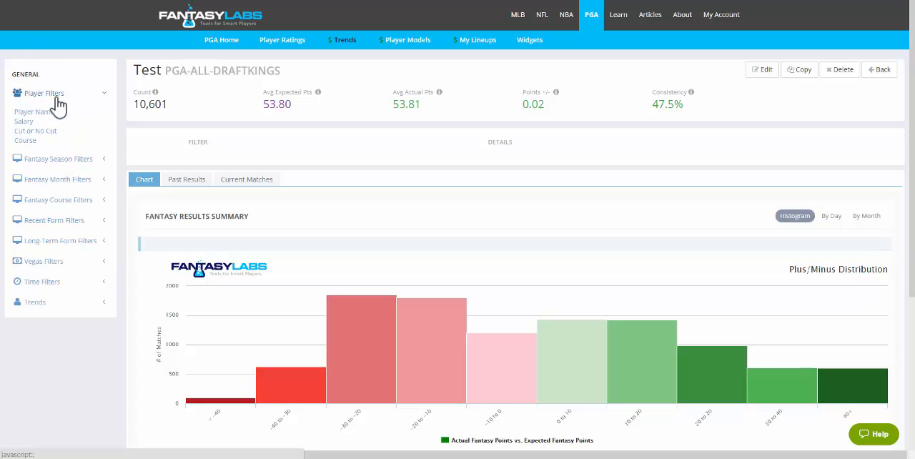
pyautogui.click(57, 99)
pyautogui.click(58, 116)
pyautogui.click(56, 115)
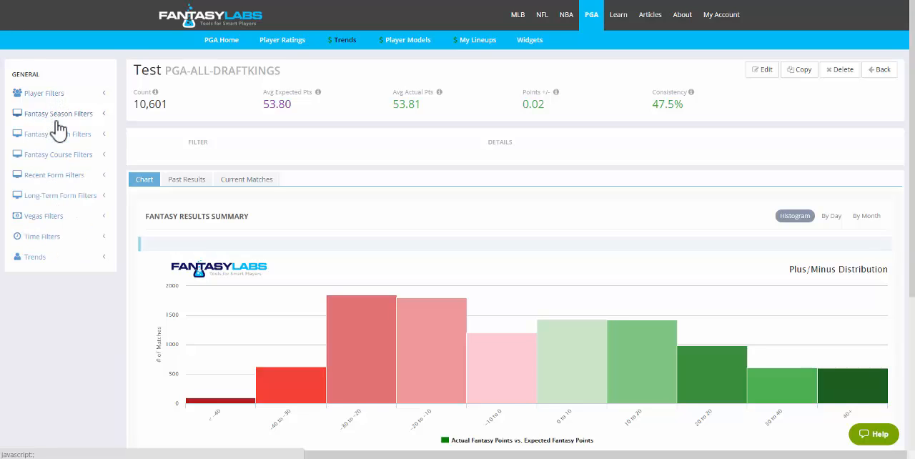
pyautogui.click(57, 134)
pyautogui.click(57, 134)
pyautogui.click(52, 100)
pyautogui.click(50, 94)
pyautogui.click(50, 203)
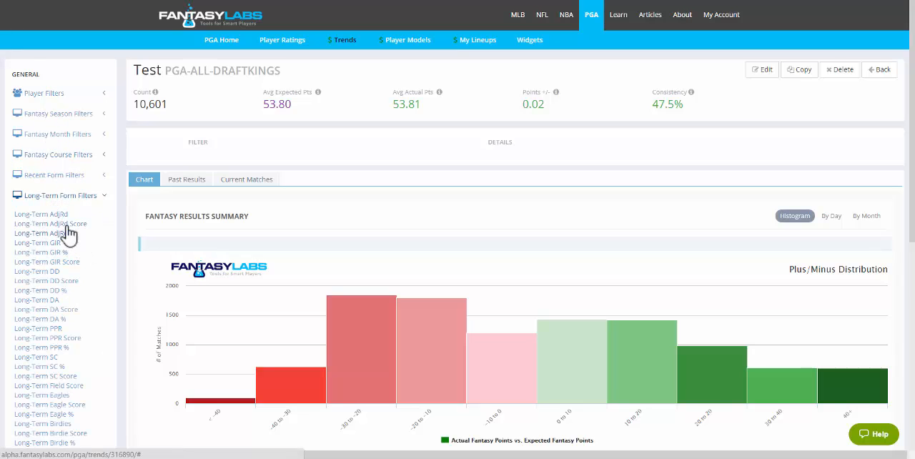
# - Try Long-Term AdjRd Score ranges of 63.5 to 87.8, 1.3 to 37.9 and 1.3 to 46.3, and cancel the filter
pyautogui.click(58, 224)
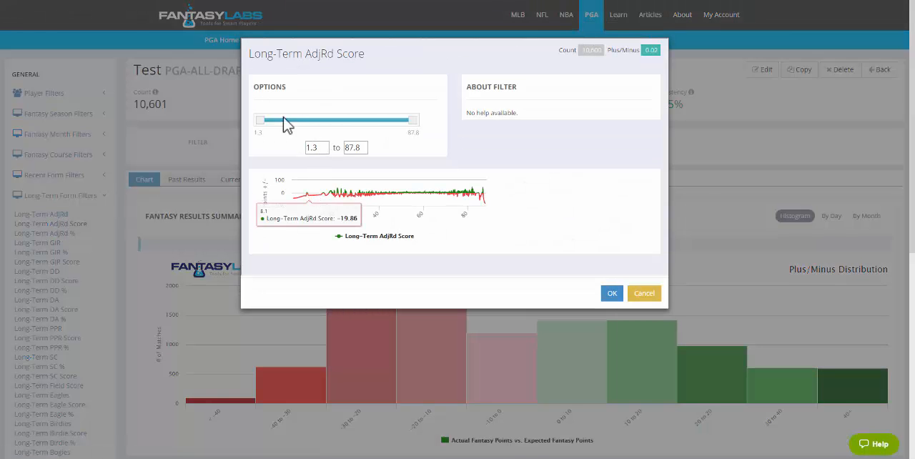
pyautogui.moveTo(260, 121); pyautogui.dragTo(377, 127)
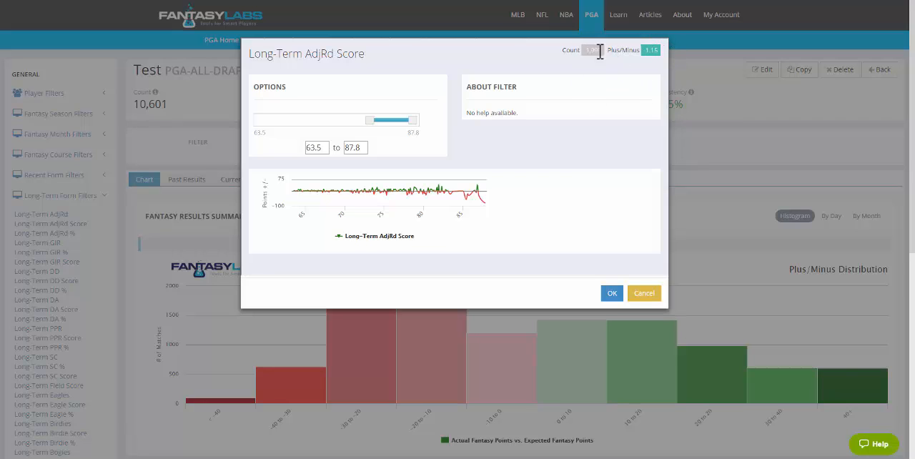
pyautogui.moveTo(370, 120); pyautogui.dragTo(261, 131)
pyautogui.moveTo(412, 128); pyautogui.dragTo(321, 130)
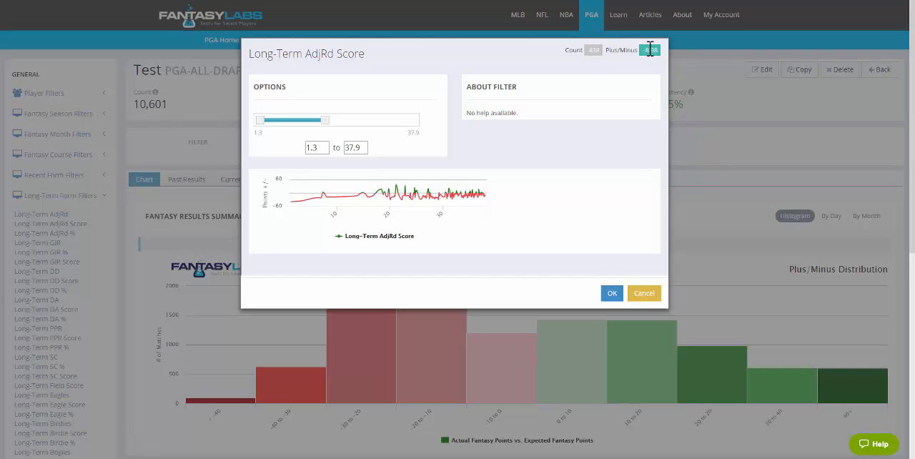
pyautogui.moveTo(333, 121); pyautogui.dragTo(344, 127)
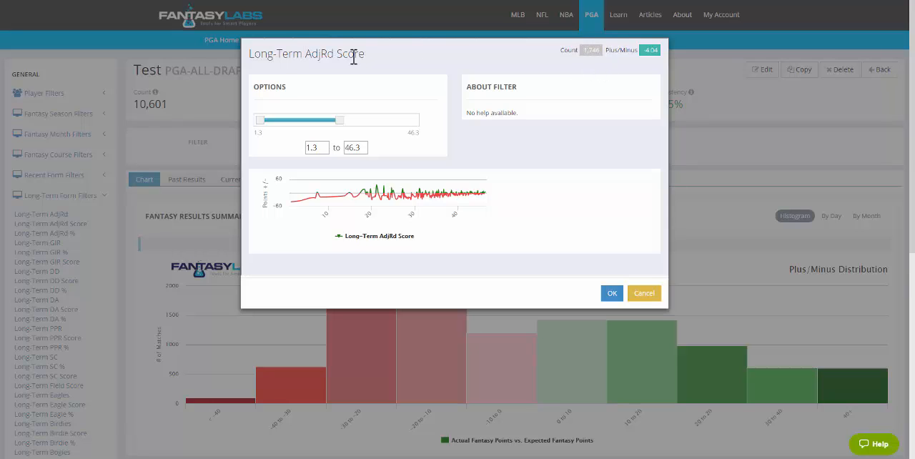
pyautogui.click(642, 294)
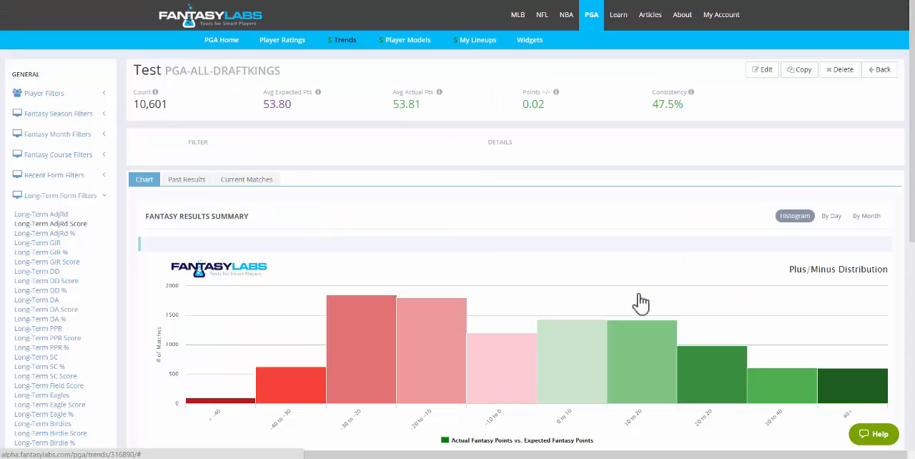
# - Add an Odds Score filter from the Vegas category to the Test trend, with a range of 80 to 99
pyautogui.click(93, 199)
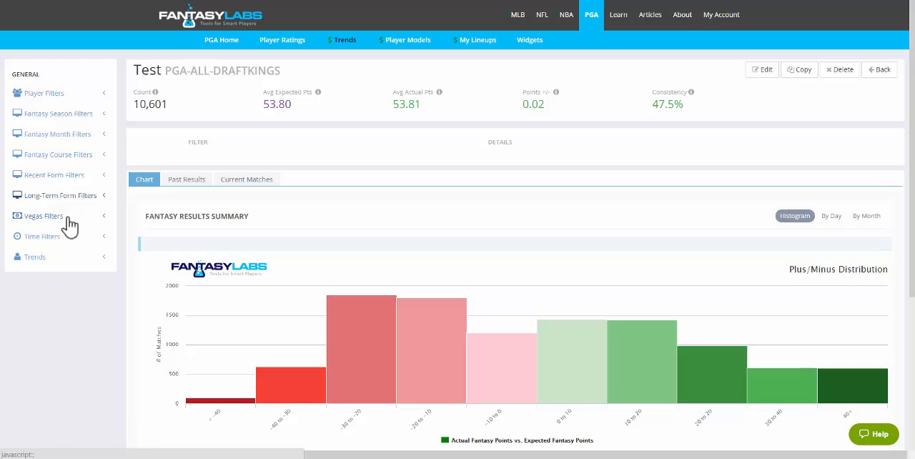
pyautogui.click(70, 226)
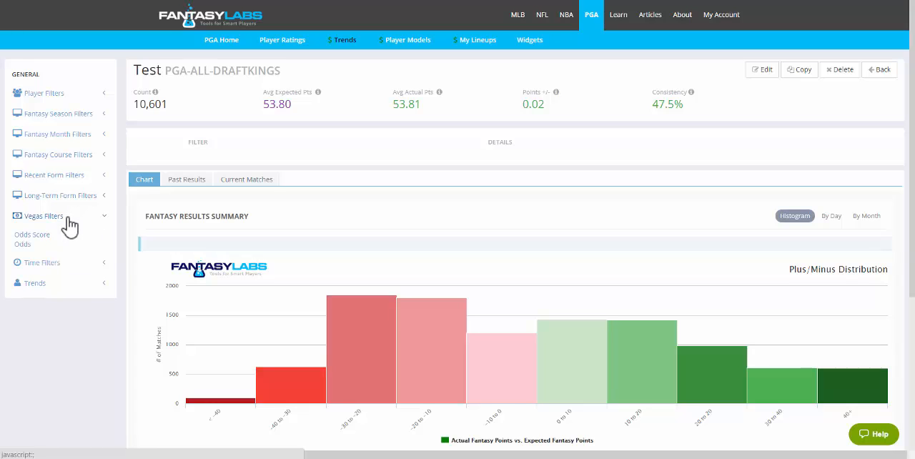
pyautogui.click(70, 226)
pyautogui.click(76, 118)
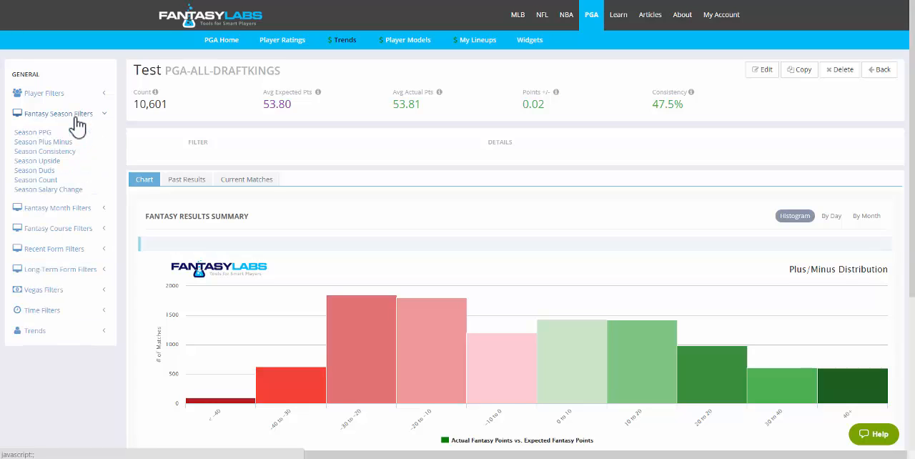
pyautogui.click(76, 119)
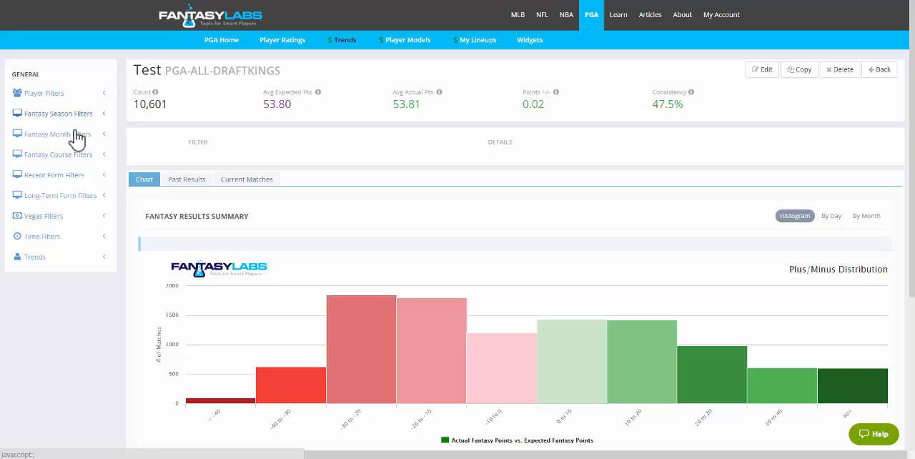
pyautogui.click(68, 222)
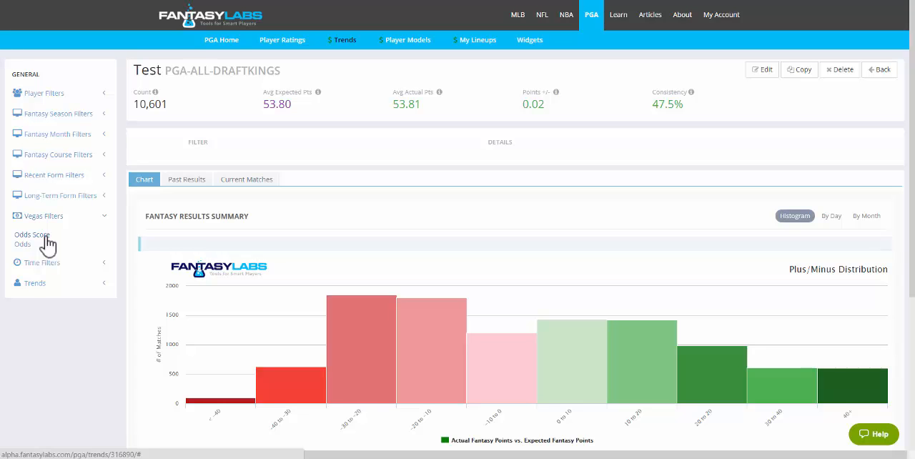
pyautogui.click(45, 237)
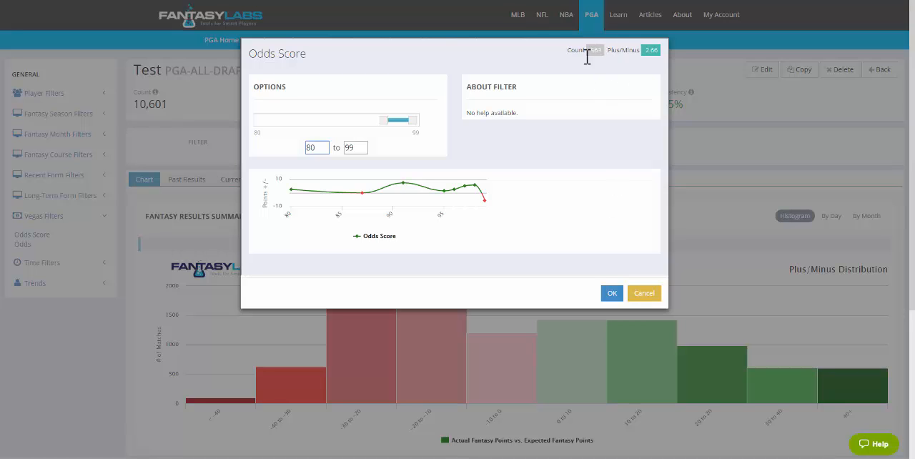
pyautogui.click(612, 293)
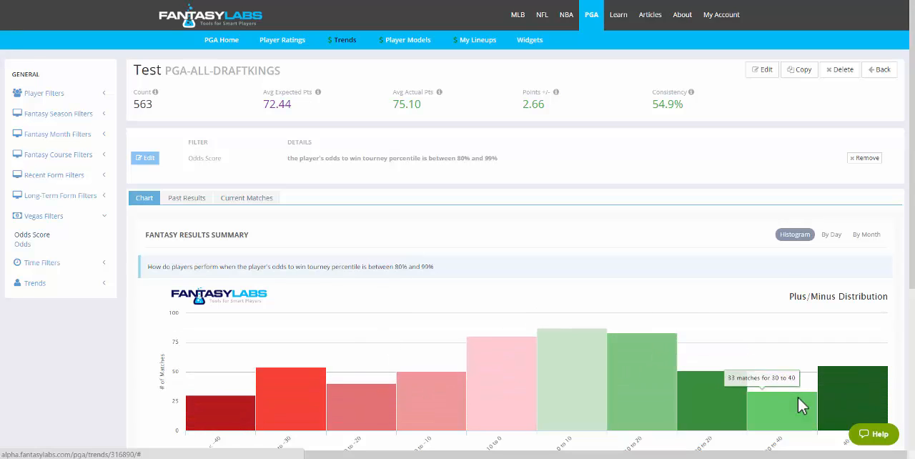
# - Review the filtered trend's summary figures and histogram, check its current matches, and return to the chart
pyautogui.moveTo(914, 151); pyautogui.dragTo(913, 160)
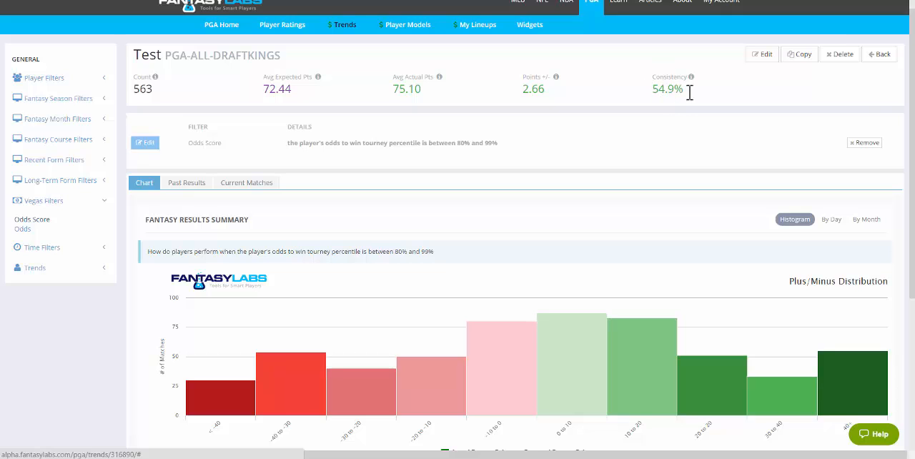
pyautogui.moveTo(914, 141); pyautogui.dragTo(914, 132)
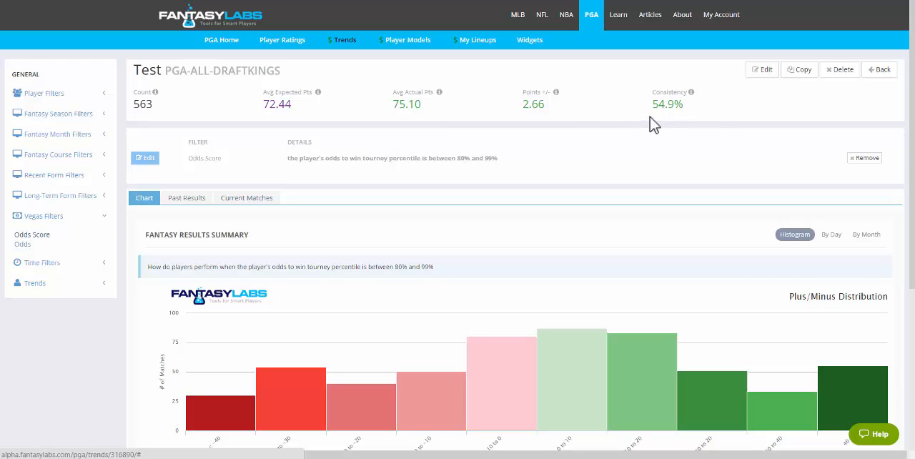
pyautogui.moveTo(914, 106); pyautogui.dragTo(910, 112)
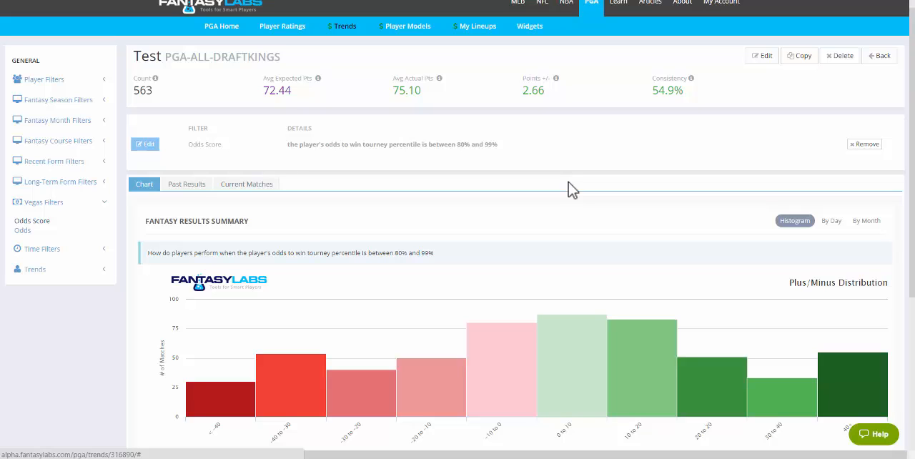
pyautogui.click(258, 185)
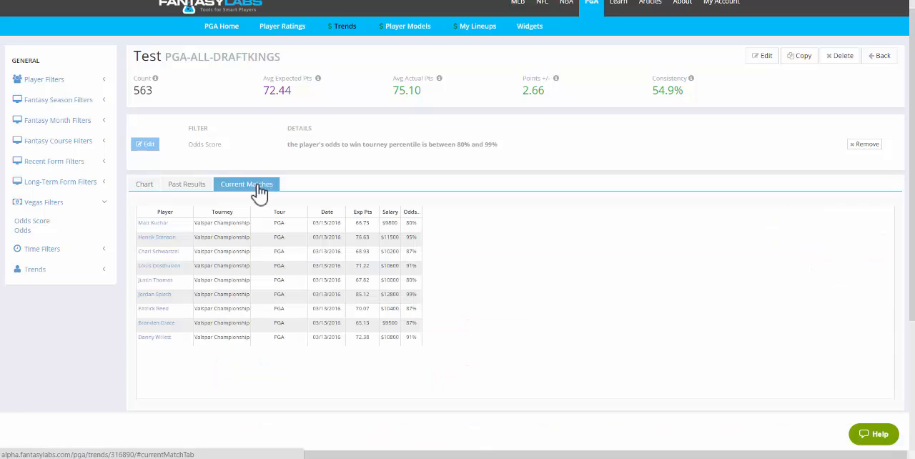
pyautogui.click(146, 188)
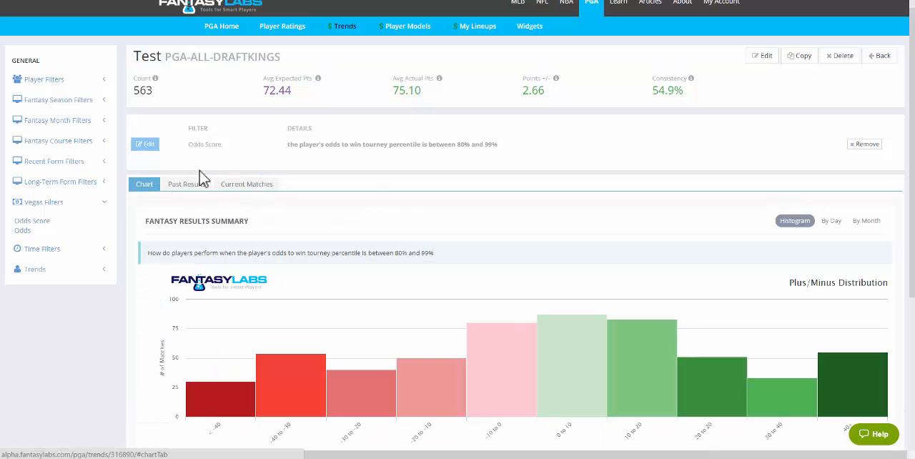
pyautogui.scroll(1, 913, 166)
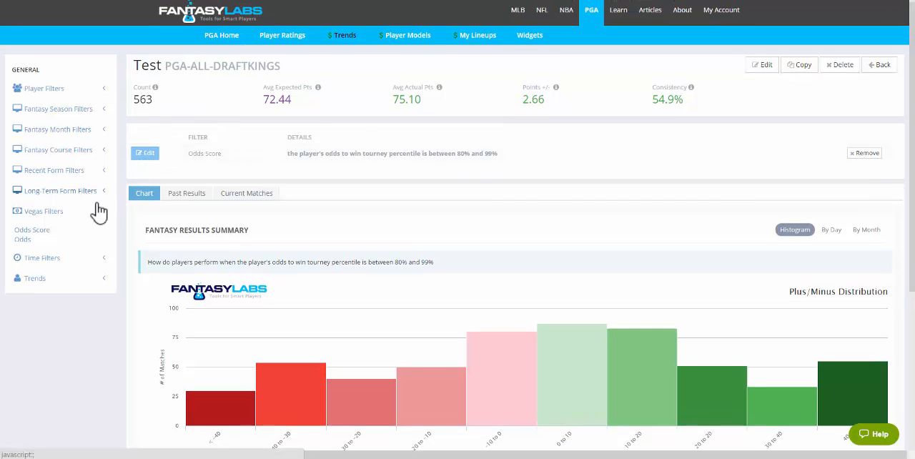
# - Open the Recent AdjRd Score filter, try minimums of 80 and 88, and restore the minimum to 6.4
pyautogui.click(54, 210)
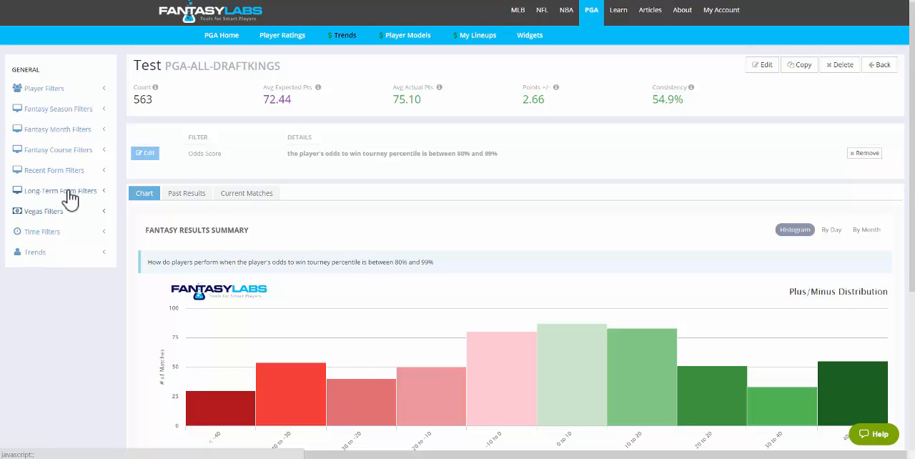
pyautogui.click(63, 196)
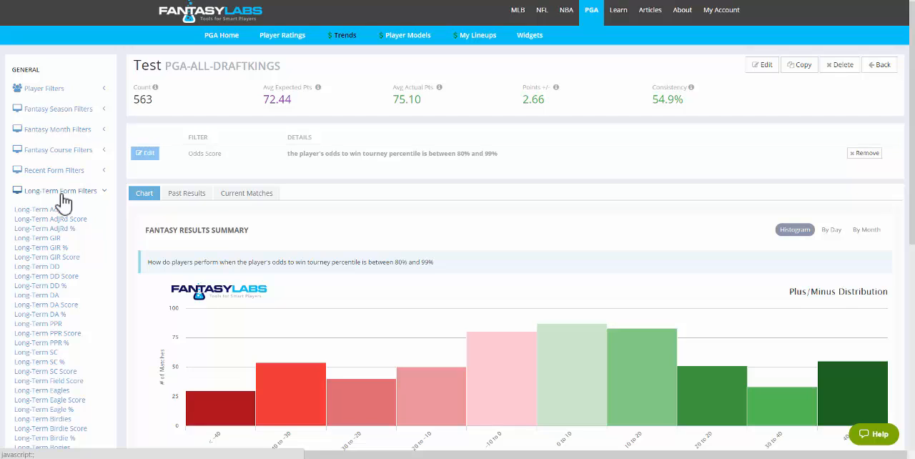
pyautogui.click(63, 200)
pyautogui.click(65, 179)
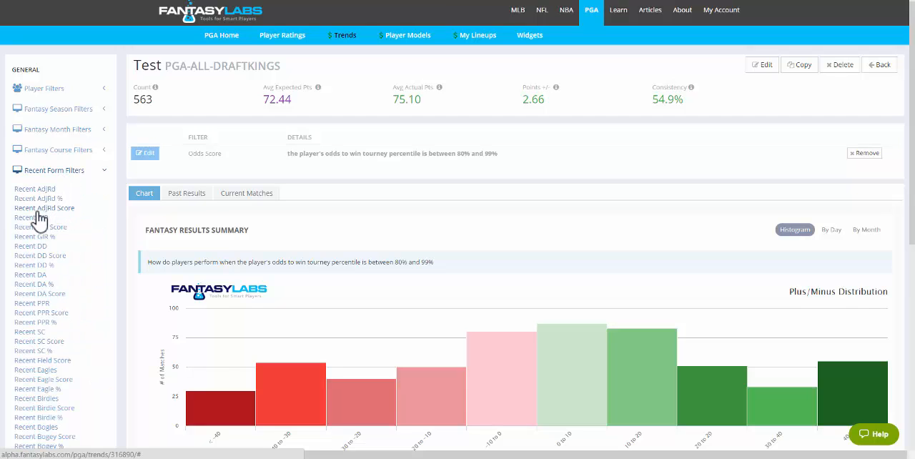
pyautogui.click(40, 209)
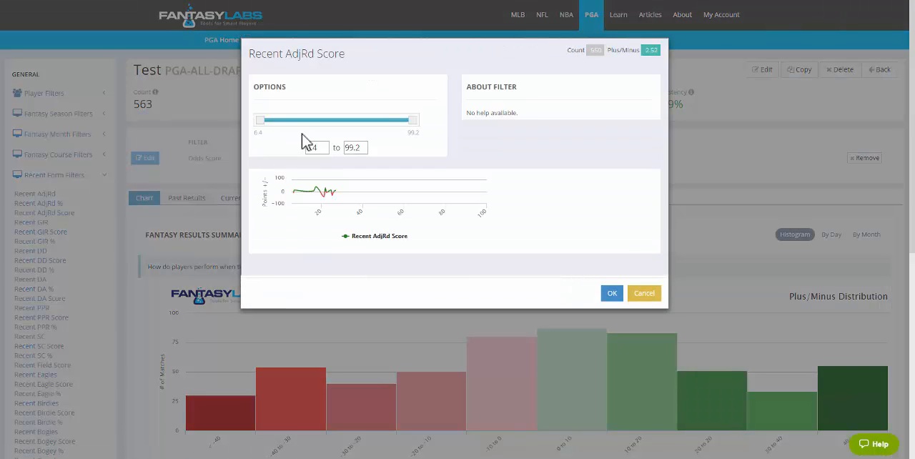
pyautogui.moveTo(324, 148); pyautogui.dragTo(299, 150)
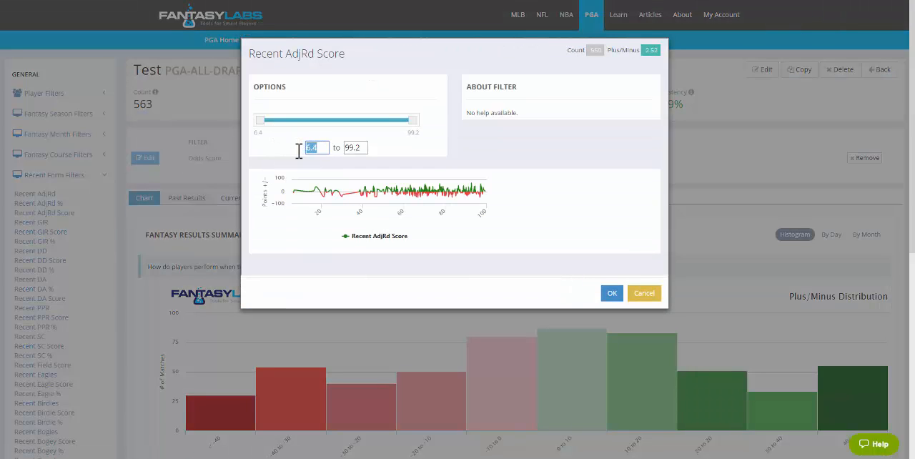
pyautogui.write('80')
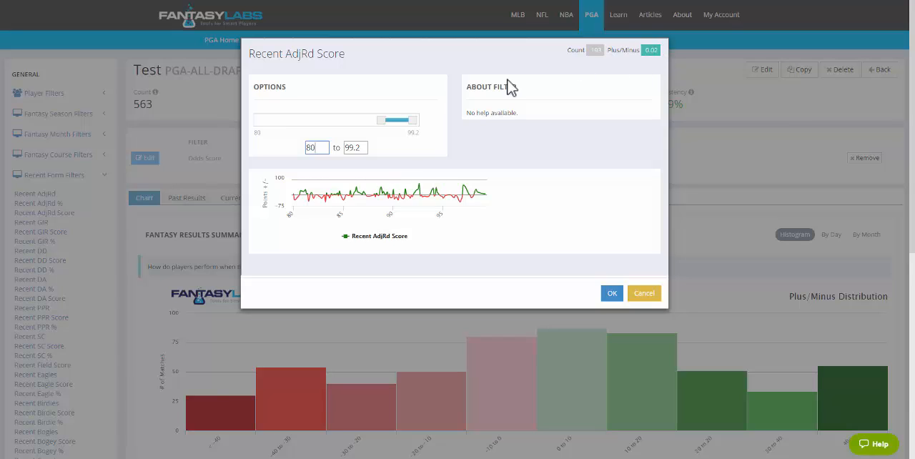
pyautogui.moveTo(381, 123)
pyautogui.mouseDown()
pyautogui.moveTo(366, 123)
pyautogui.moveTo(396, 124)
pyautogui.mouseUp()
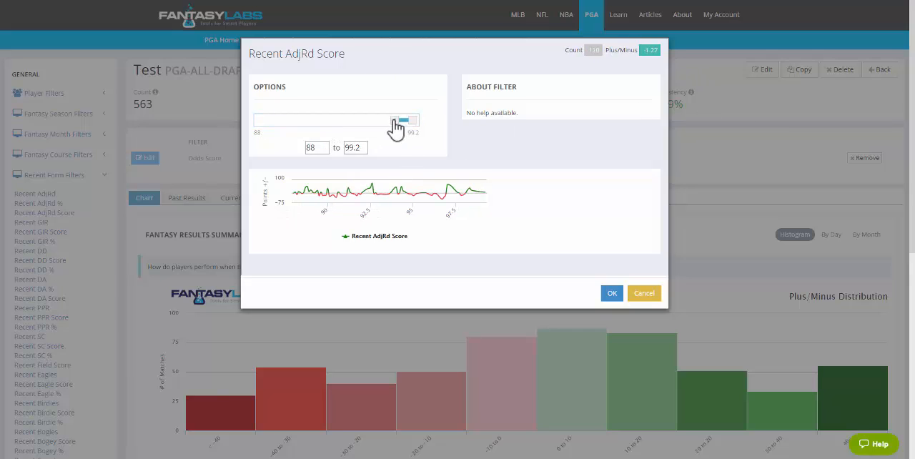
pyautogui.moveTo(394, 123); pyautogui.dragTo(248, 130)
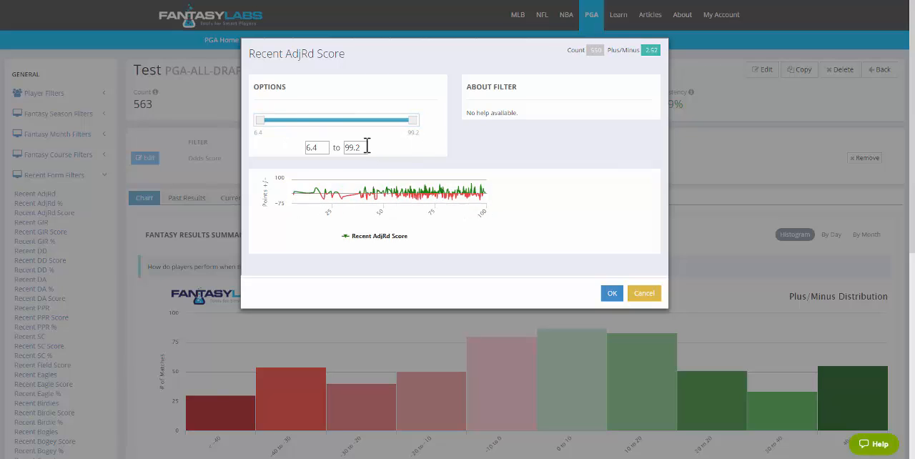
# - Try Recent AdjRd Score maximums of 30 and 40, and restore the maximum to 99.2
pyautogui.moveTo(366, 148); pyautogui.dragTo(333, 152)
pyautogui.write('3')
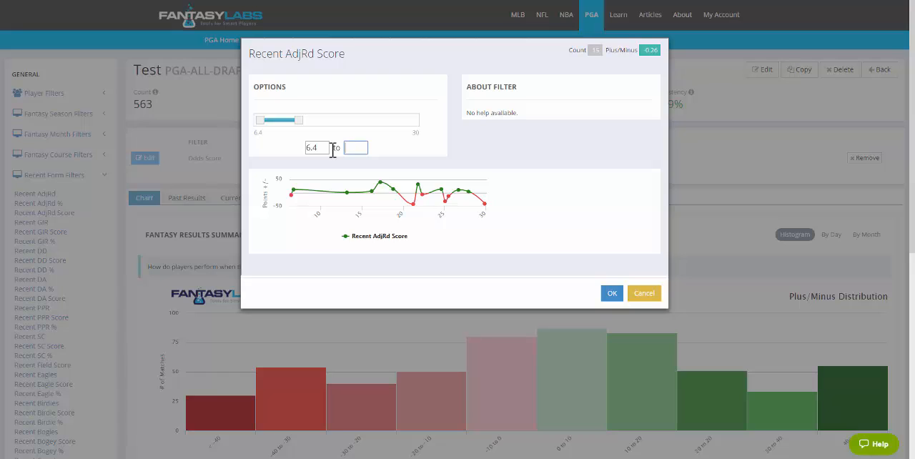
pyautogui.write('40')
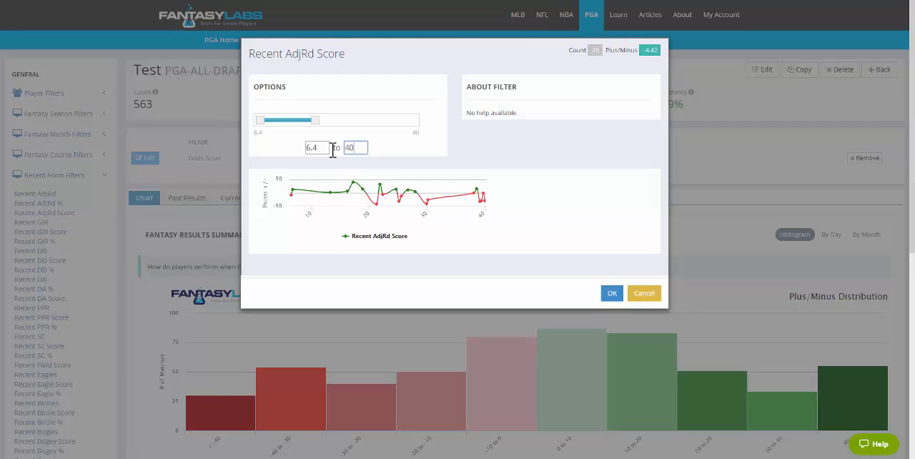
pyautogui.press('BackSpace')
pyautogui.press('BackSpace')
pyautogui.moveTo(317, 120); pyautogui.dragTo(414, 120)
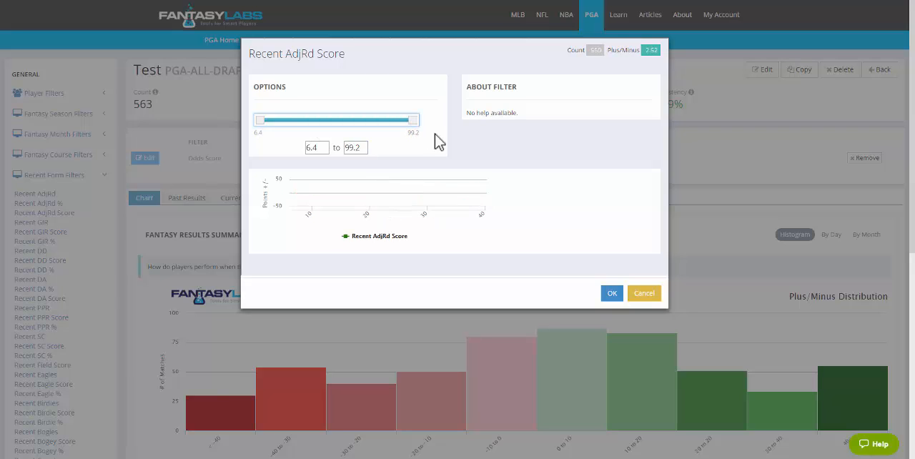
# - Try Recent AdjRd Score minimums of 74.2 and 59.6, and cancel the filter without adding it
pyautogui.moveTo(262, 122); pyautogui.dragTo(373, 129)
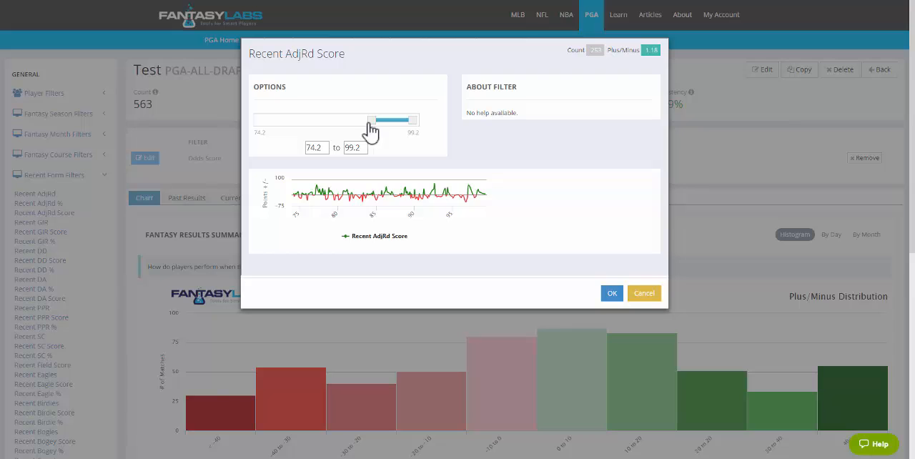
pyautogui.moveTo(373, 130); pyautogui.dragTo(350, 139)
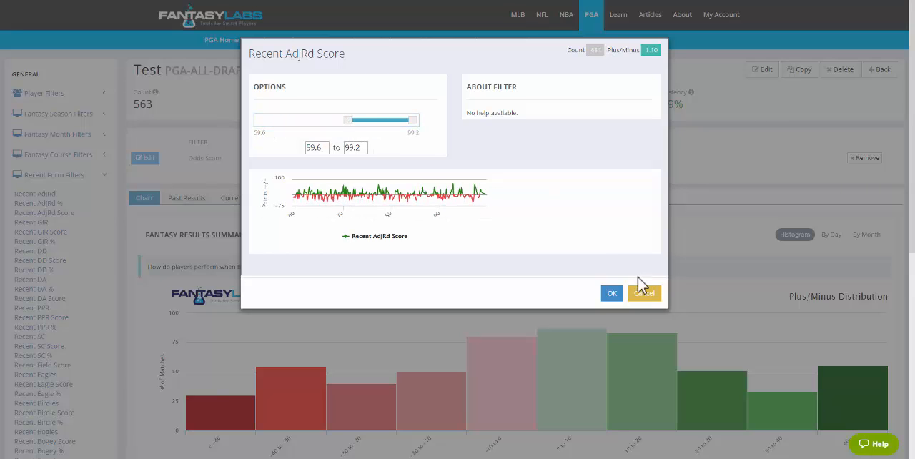
pyautogui.click(642, 296)
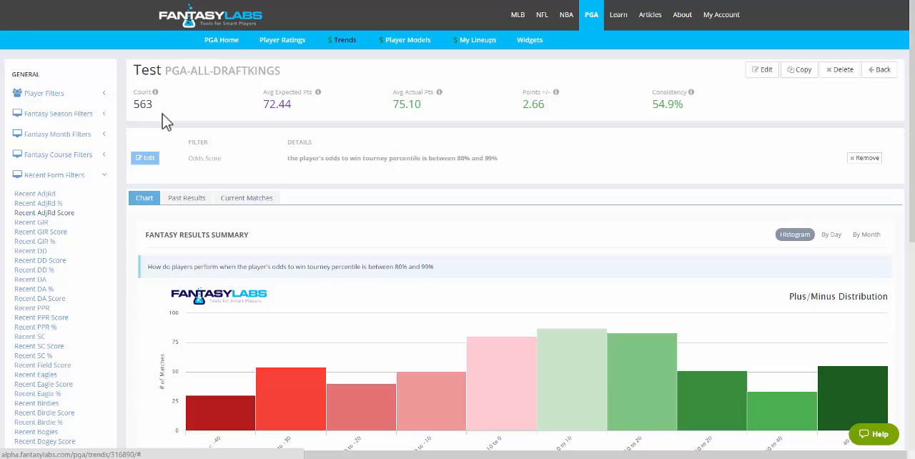
# - Collapse the Recent Form filters, view the players currently matching the Test trend, and go back to the chart
pyautogui.click(92, 177)
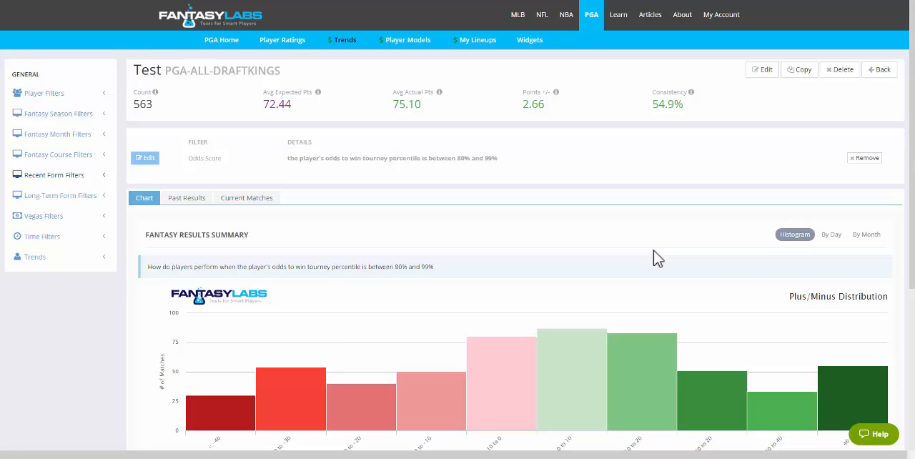
pyautogui.click(231, 203)
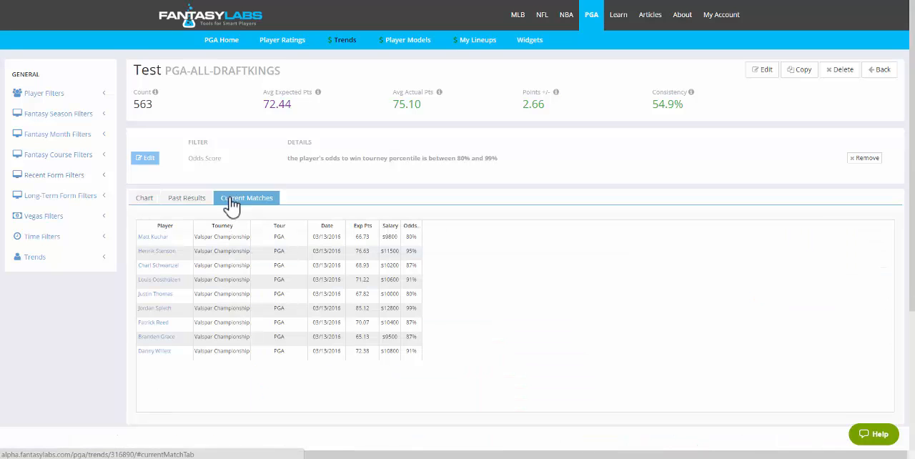
pyautogui.click(147, 207)
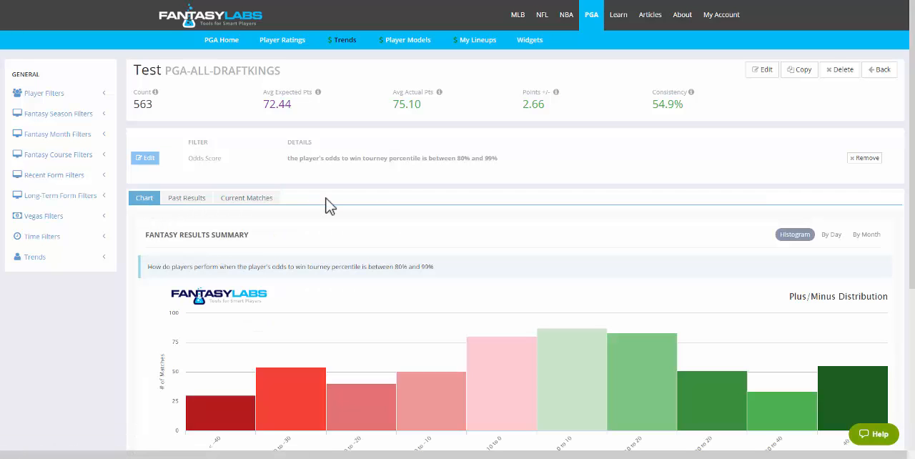